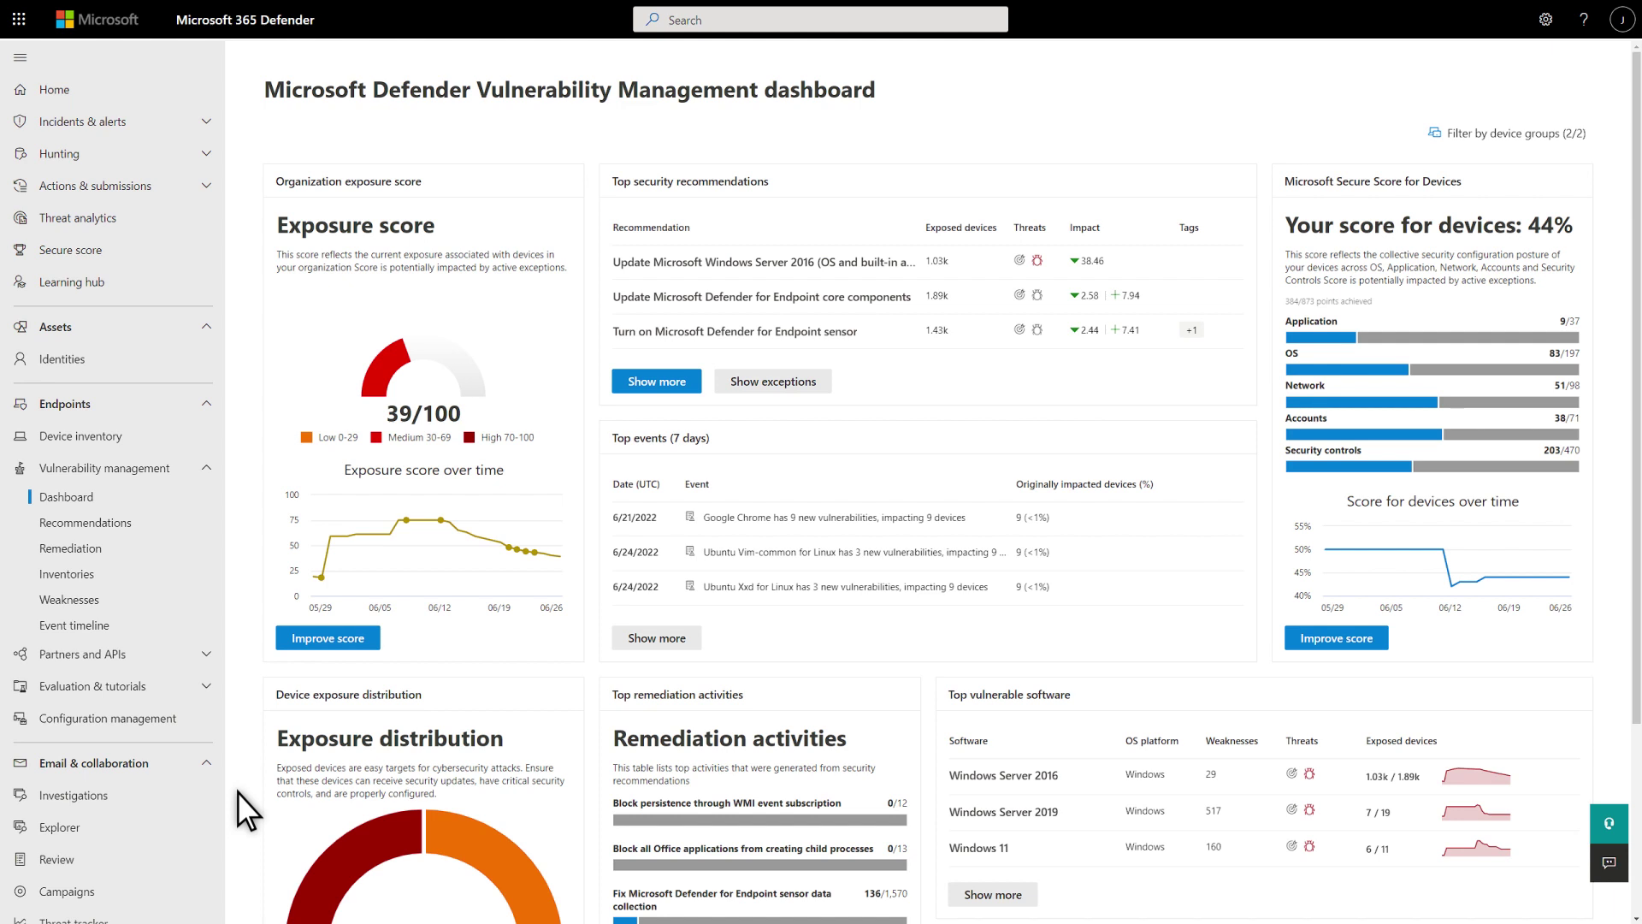
Step: Open the score-improving recommendations and the Windows Server 2016 update recommendation details
click(365, 637)
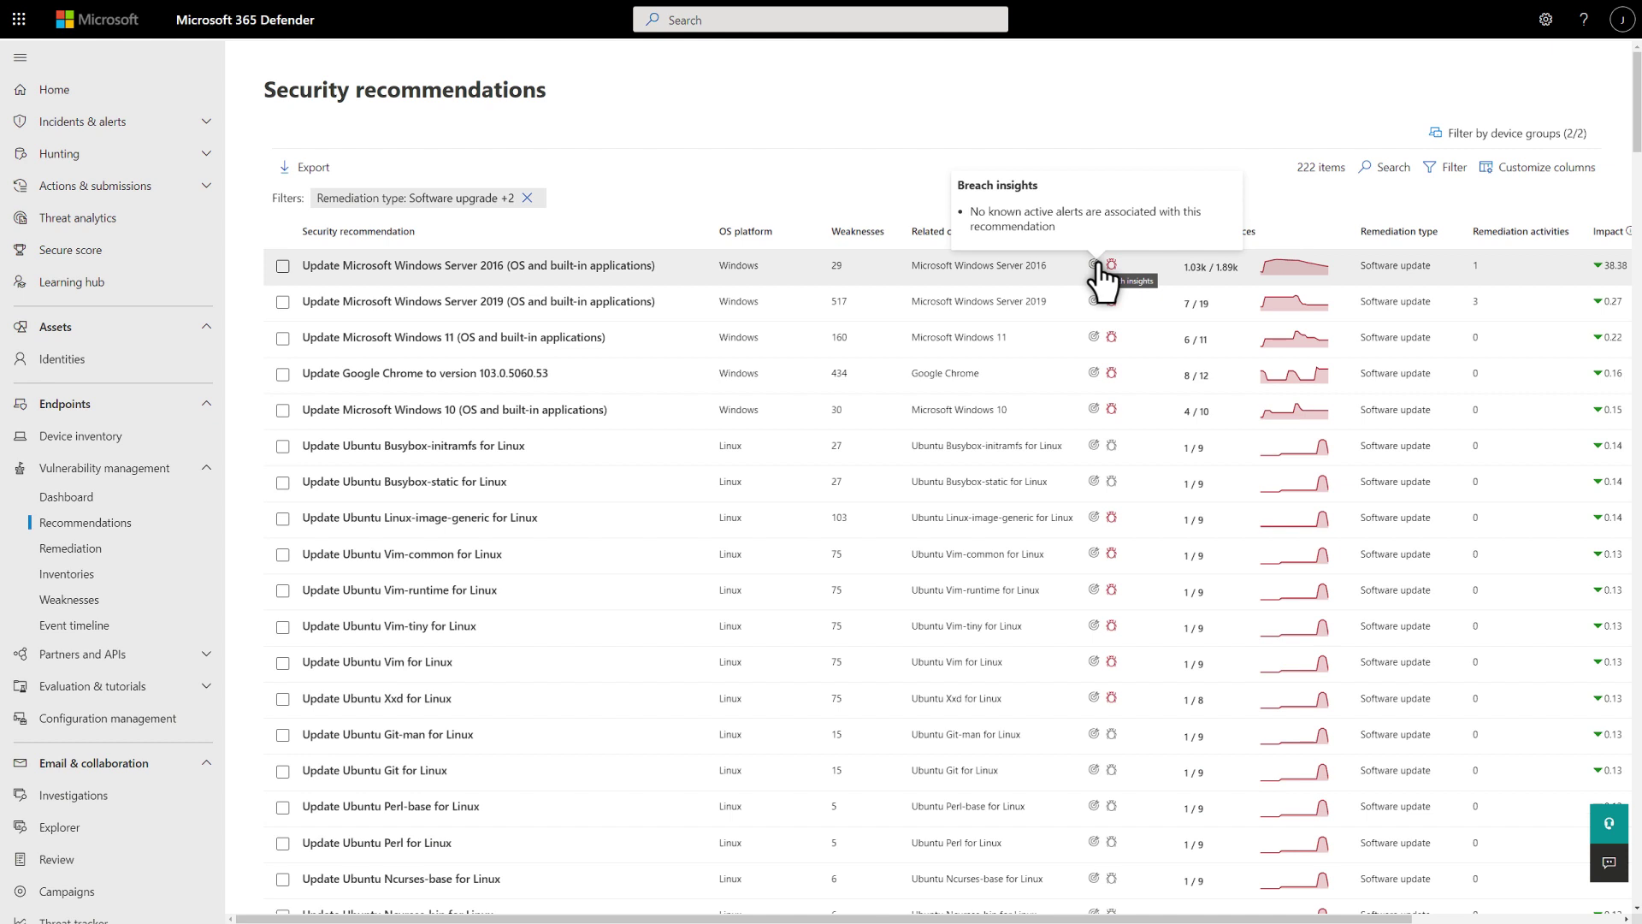
mouse_move(1111, 266)
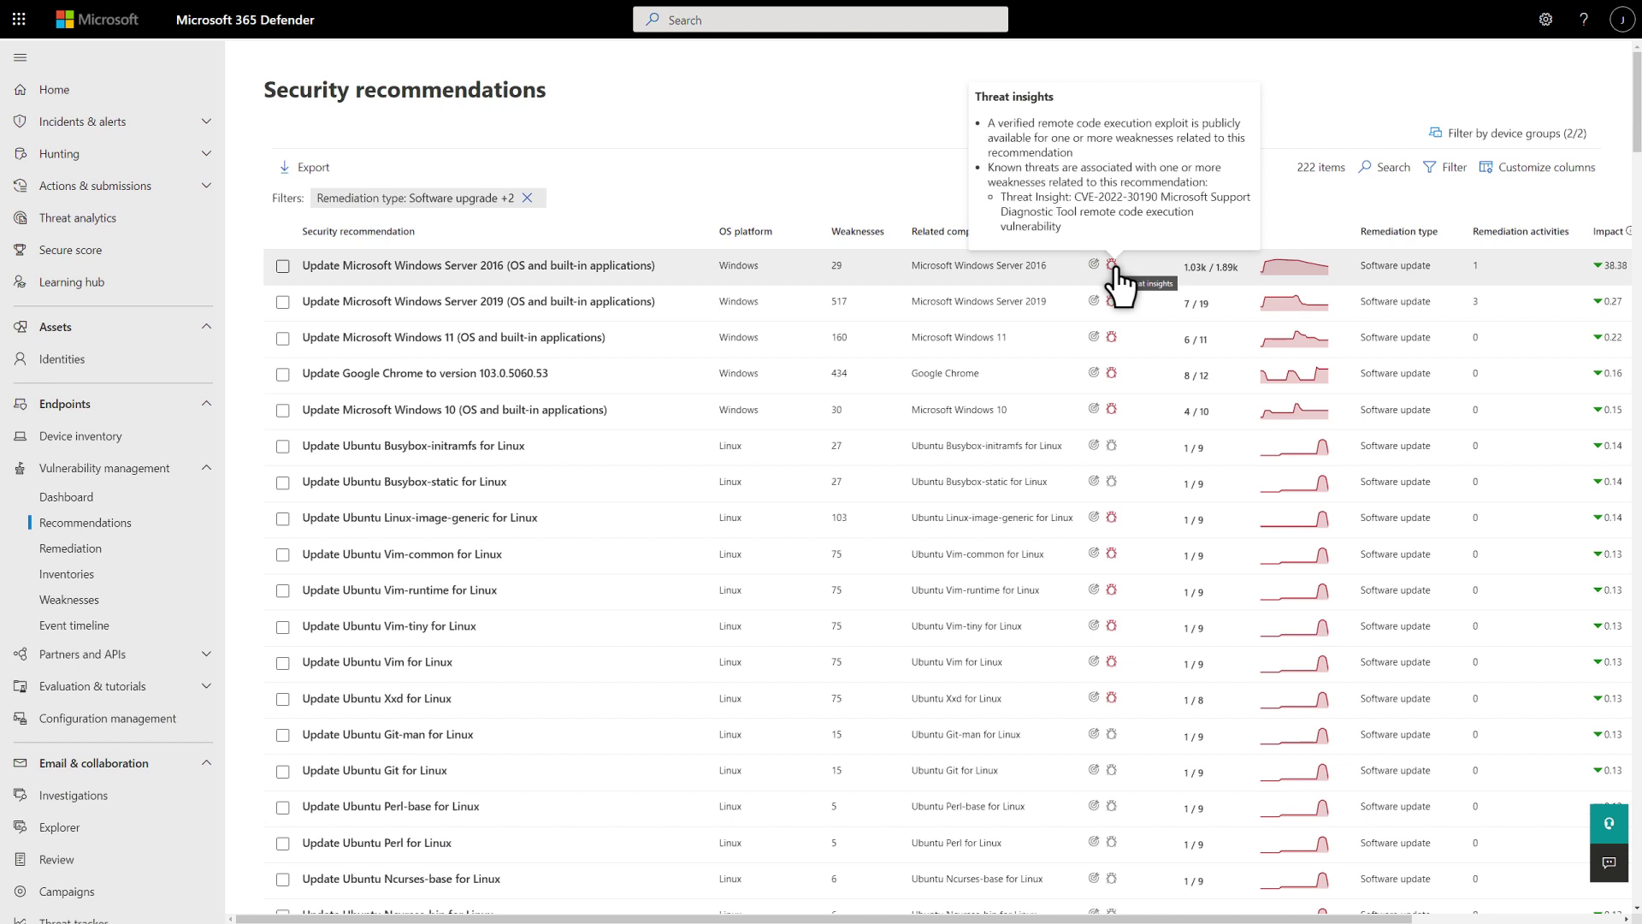
click(1112, 269)
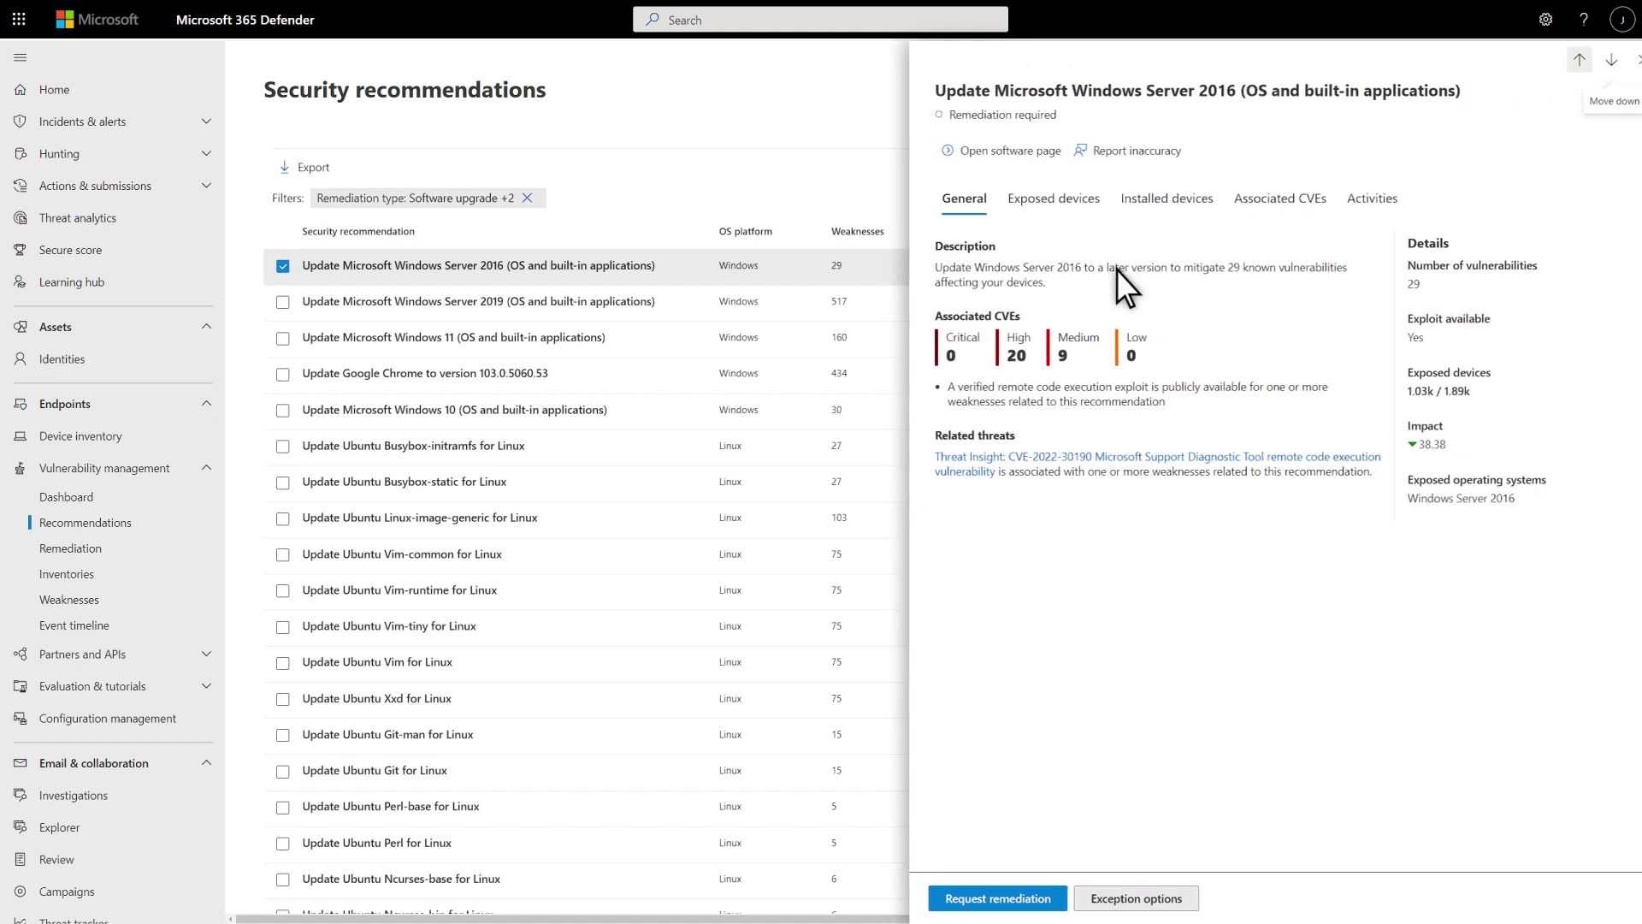
Step: Review the recommendation's exposed devices and associated CVEs, then open the Windows Server 2016 software page
click(1064, 205)
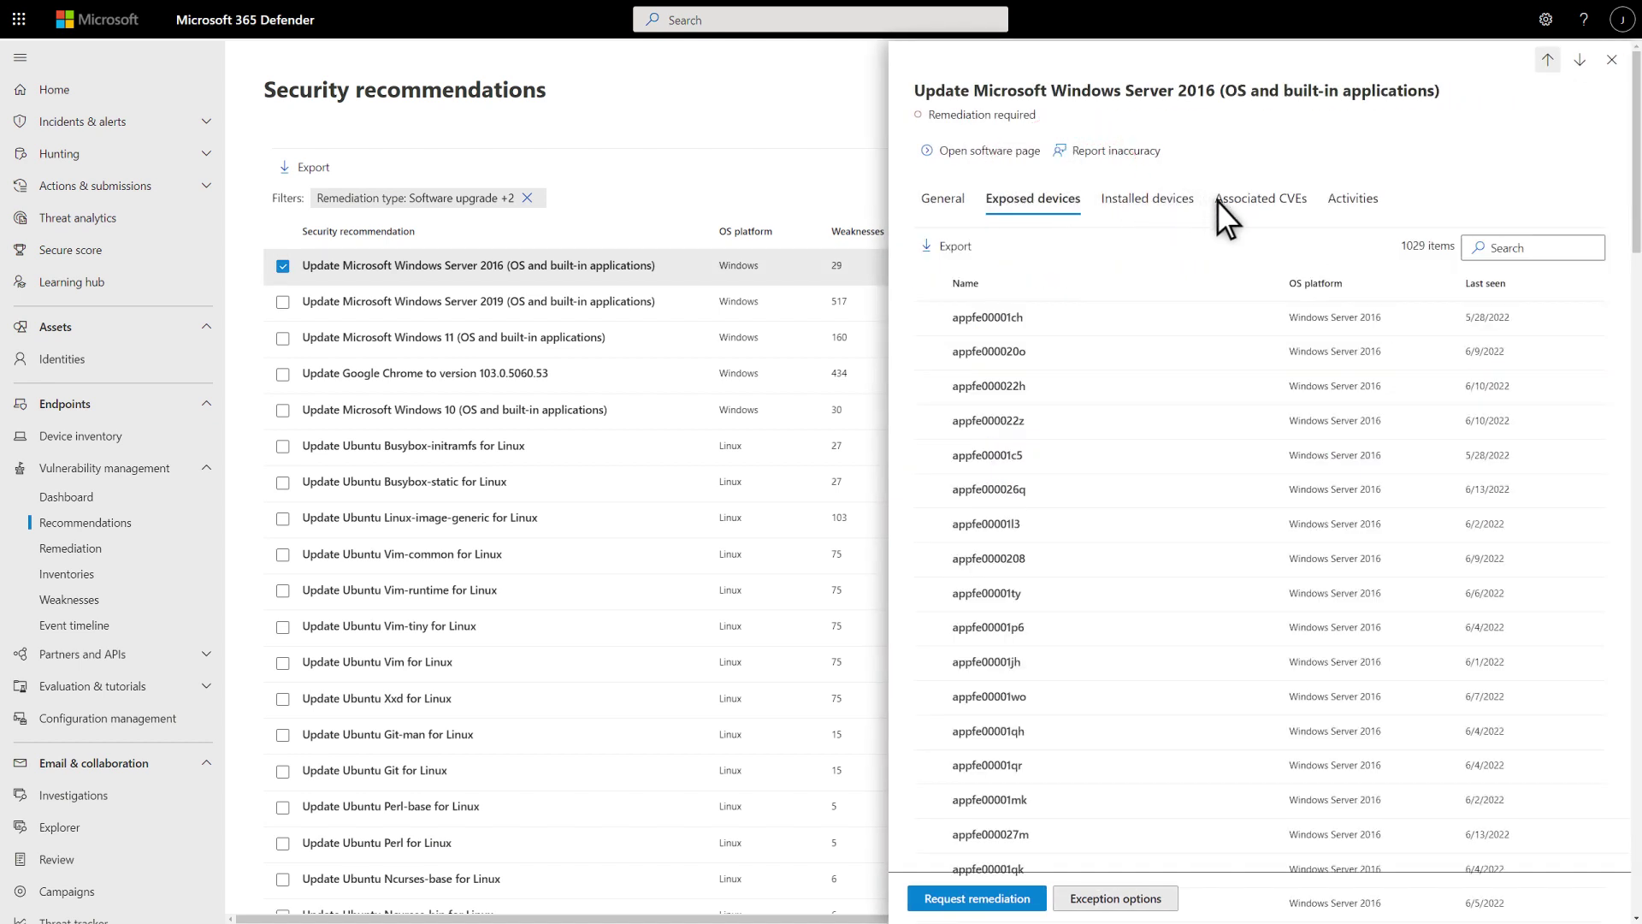
click(1245, 205)
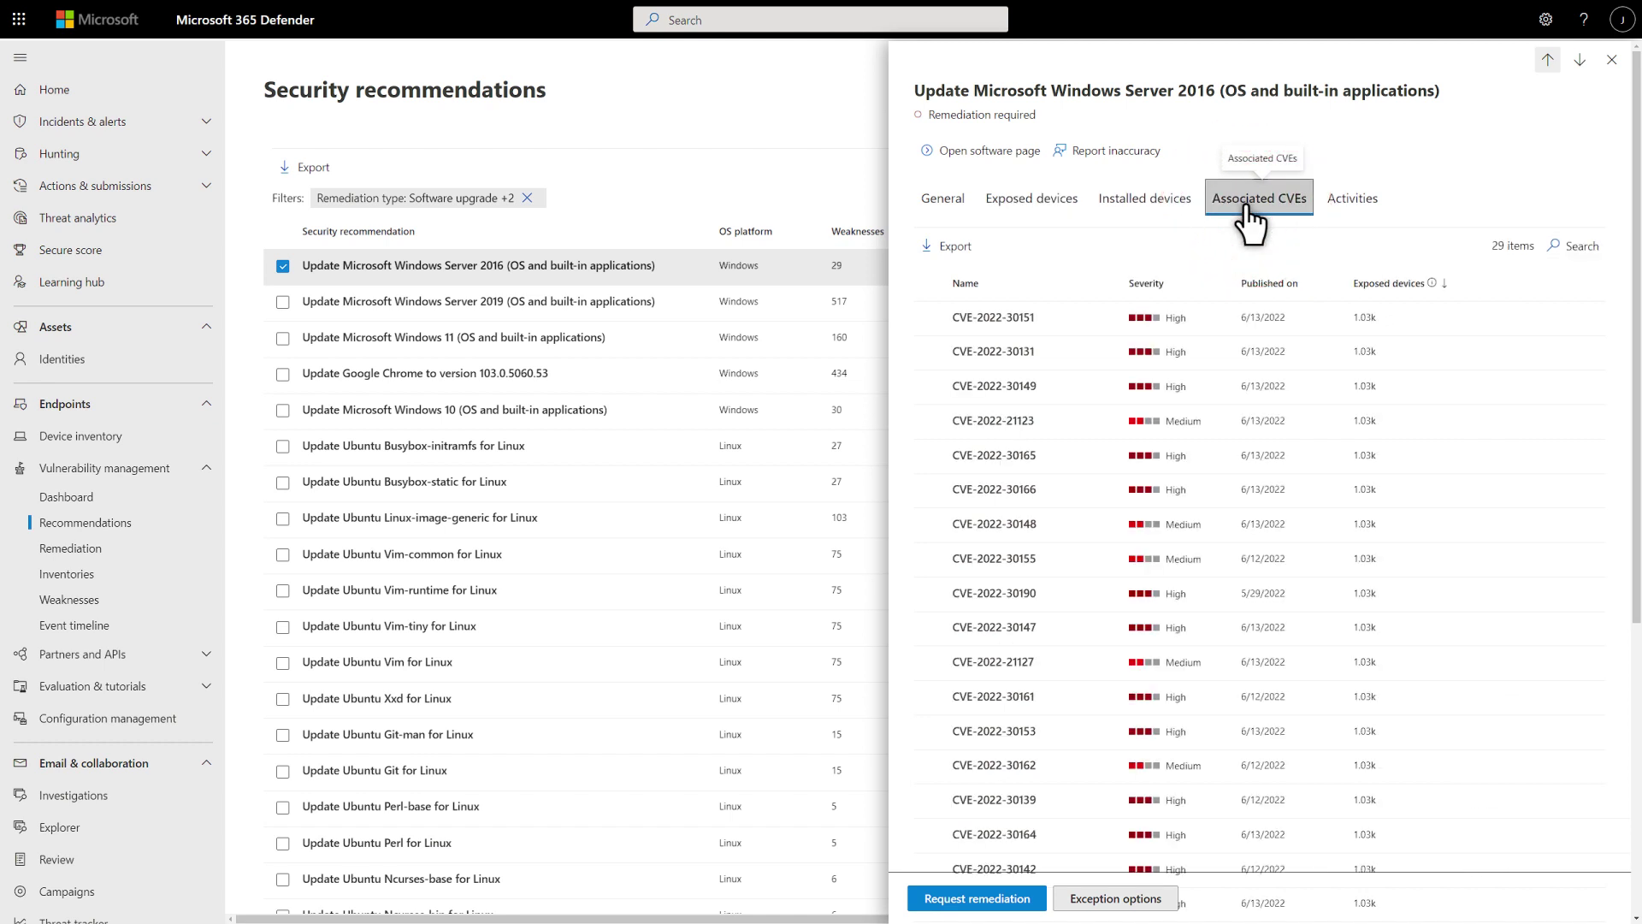
click(931, 160)
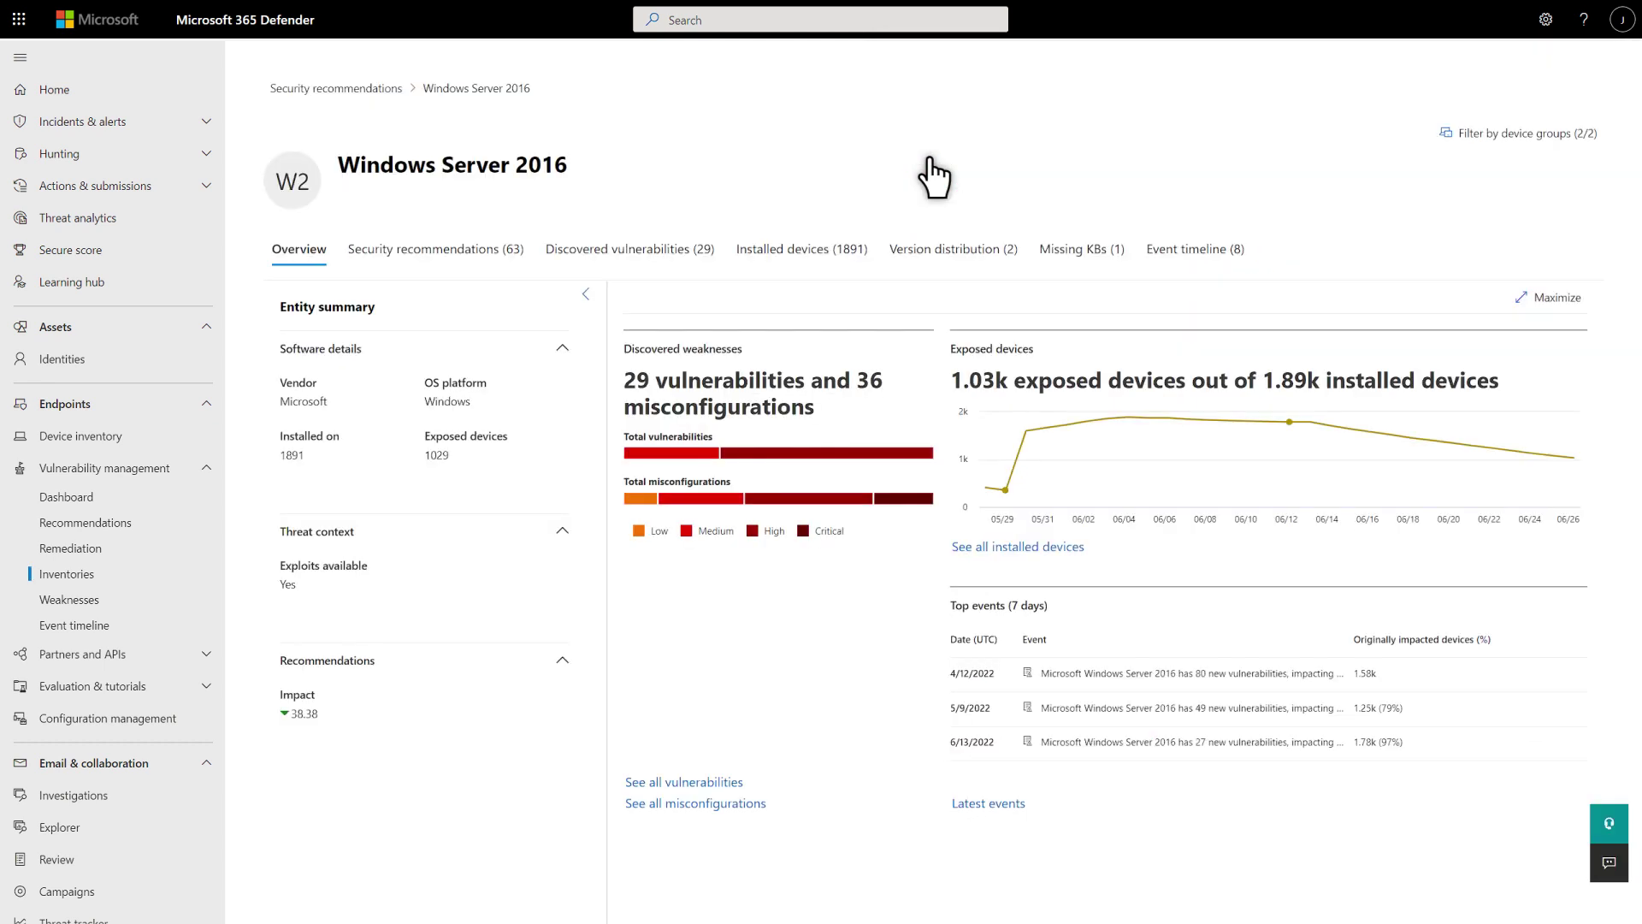
Step: Browse the Windows Server 2016 page's Installed devices and Security recommendations lists
click(833, 258)
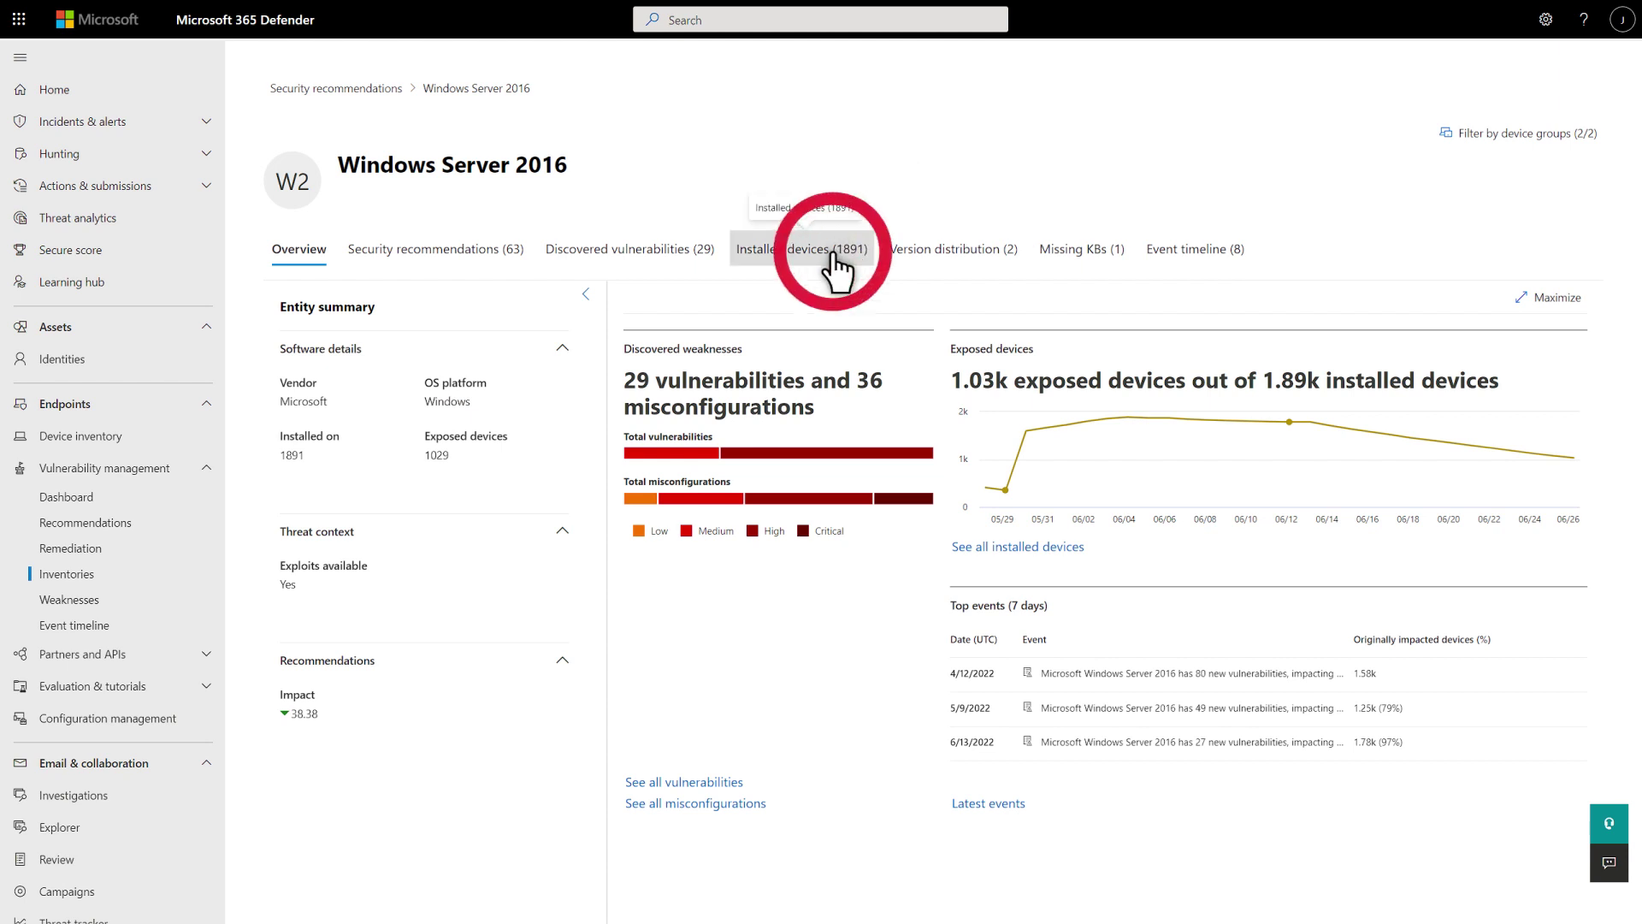
click(490, 257)
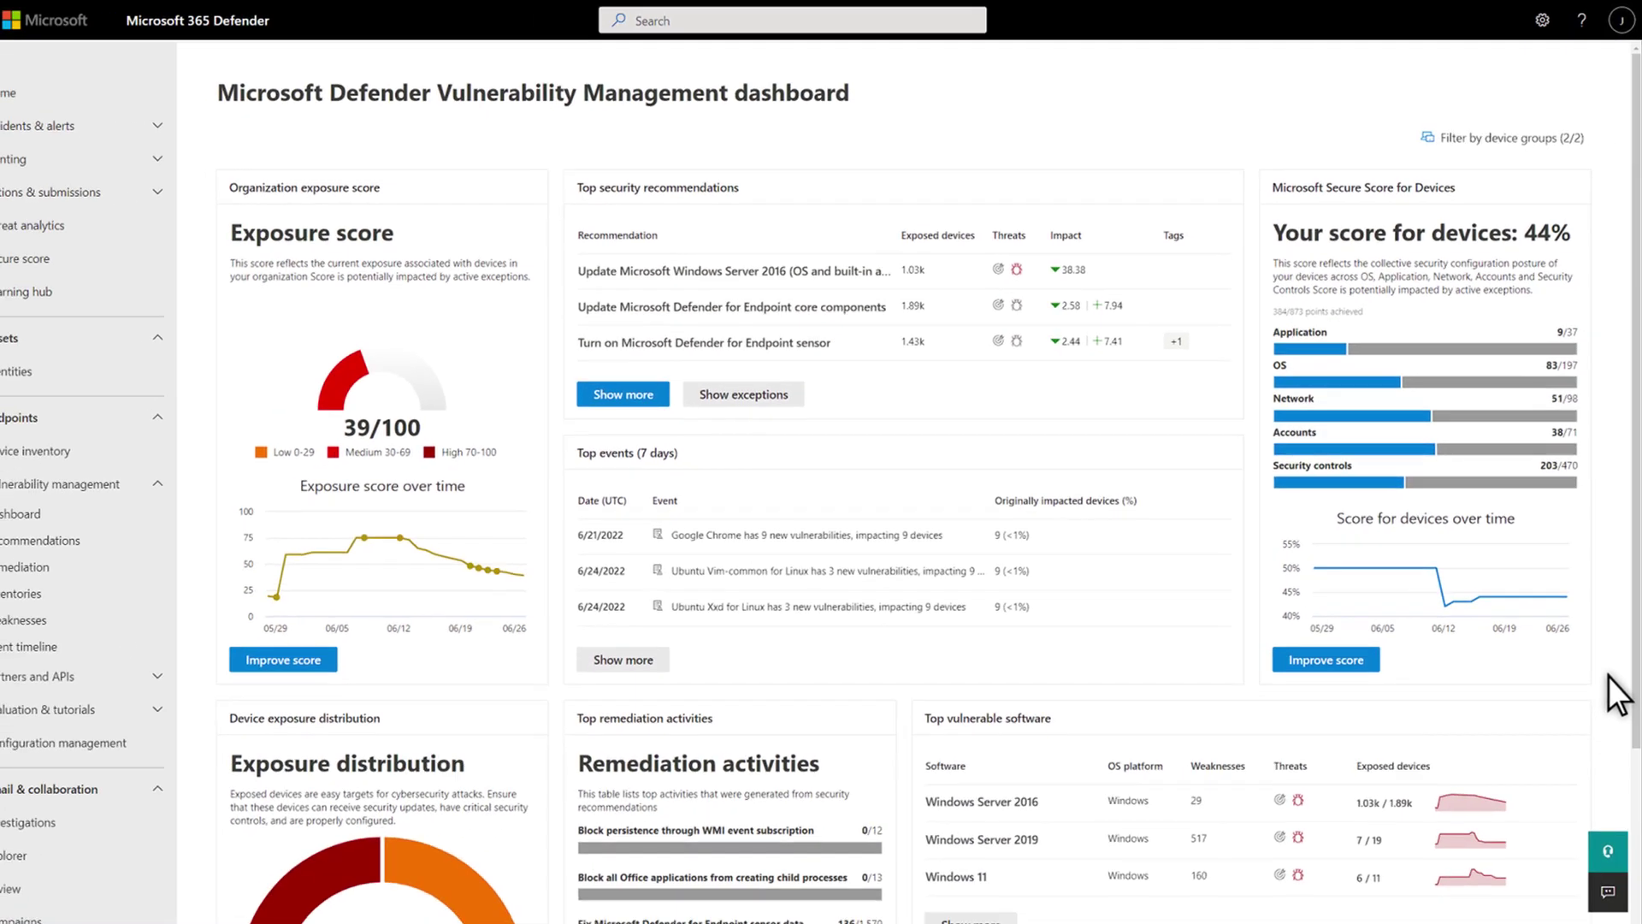
Step: Open the 'Update Microsoft Defender for Endpoint core components' recommendation and start its remediation request
click(1322, 645)
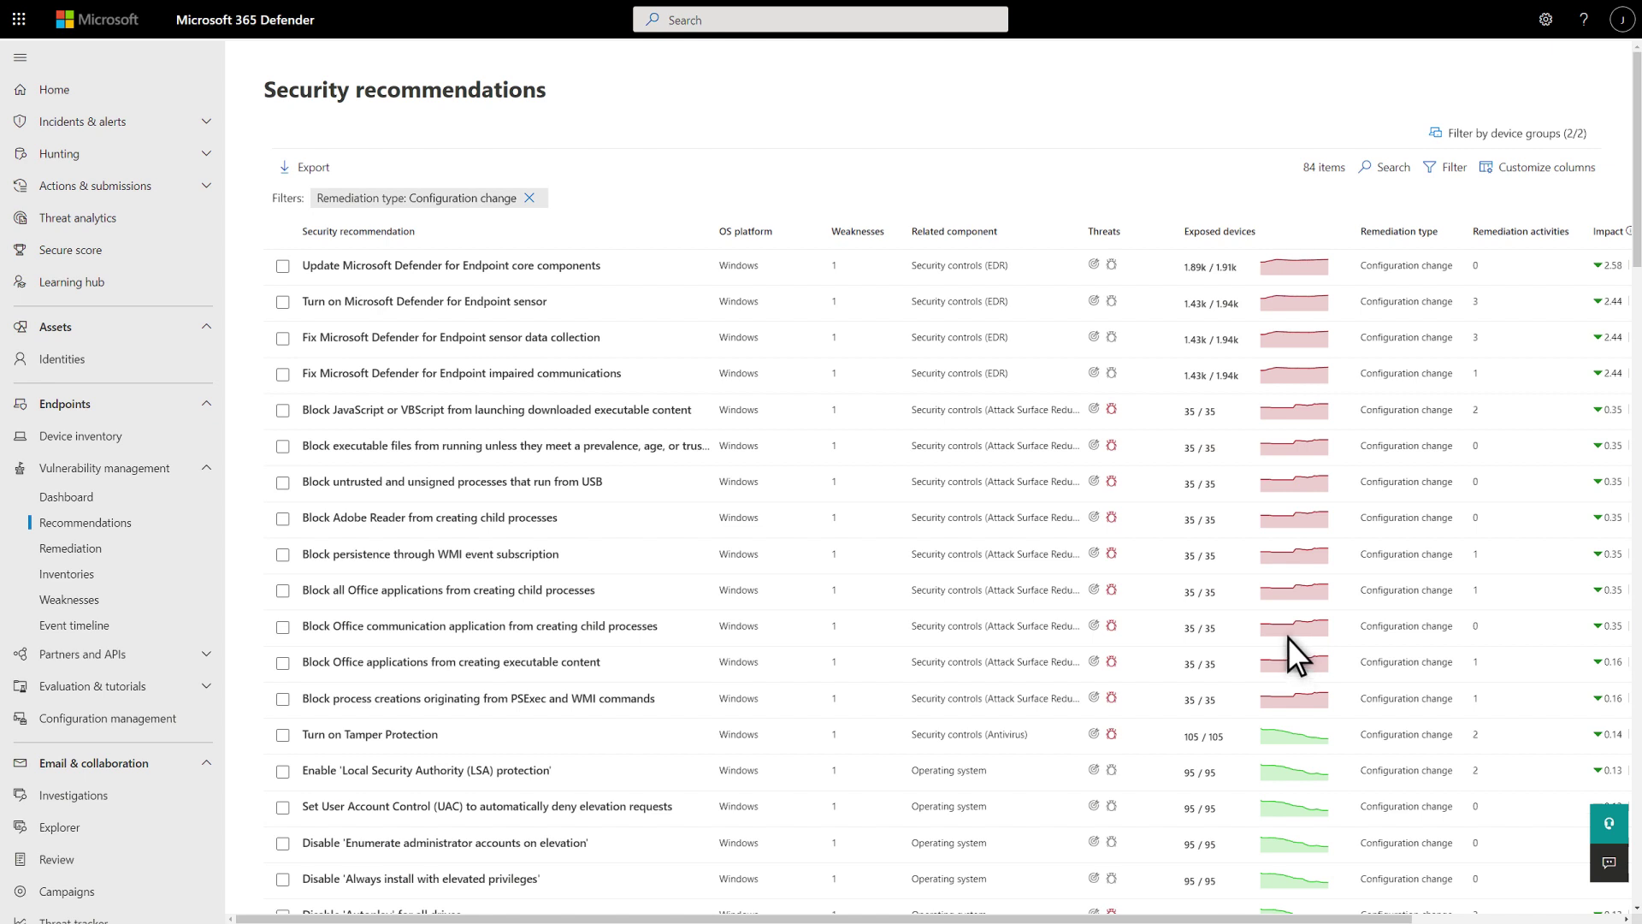
click(611, 280)
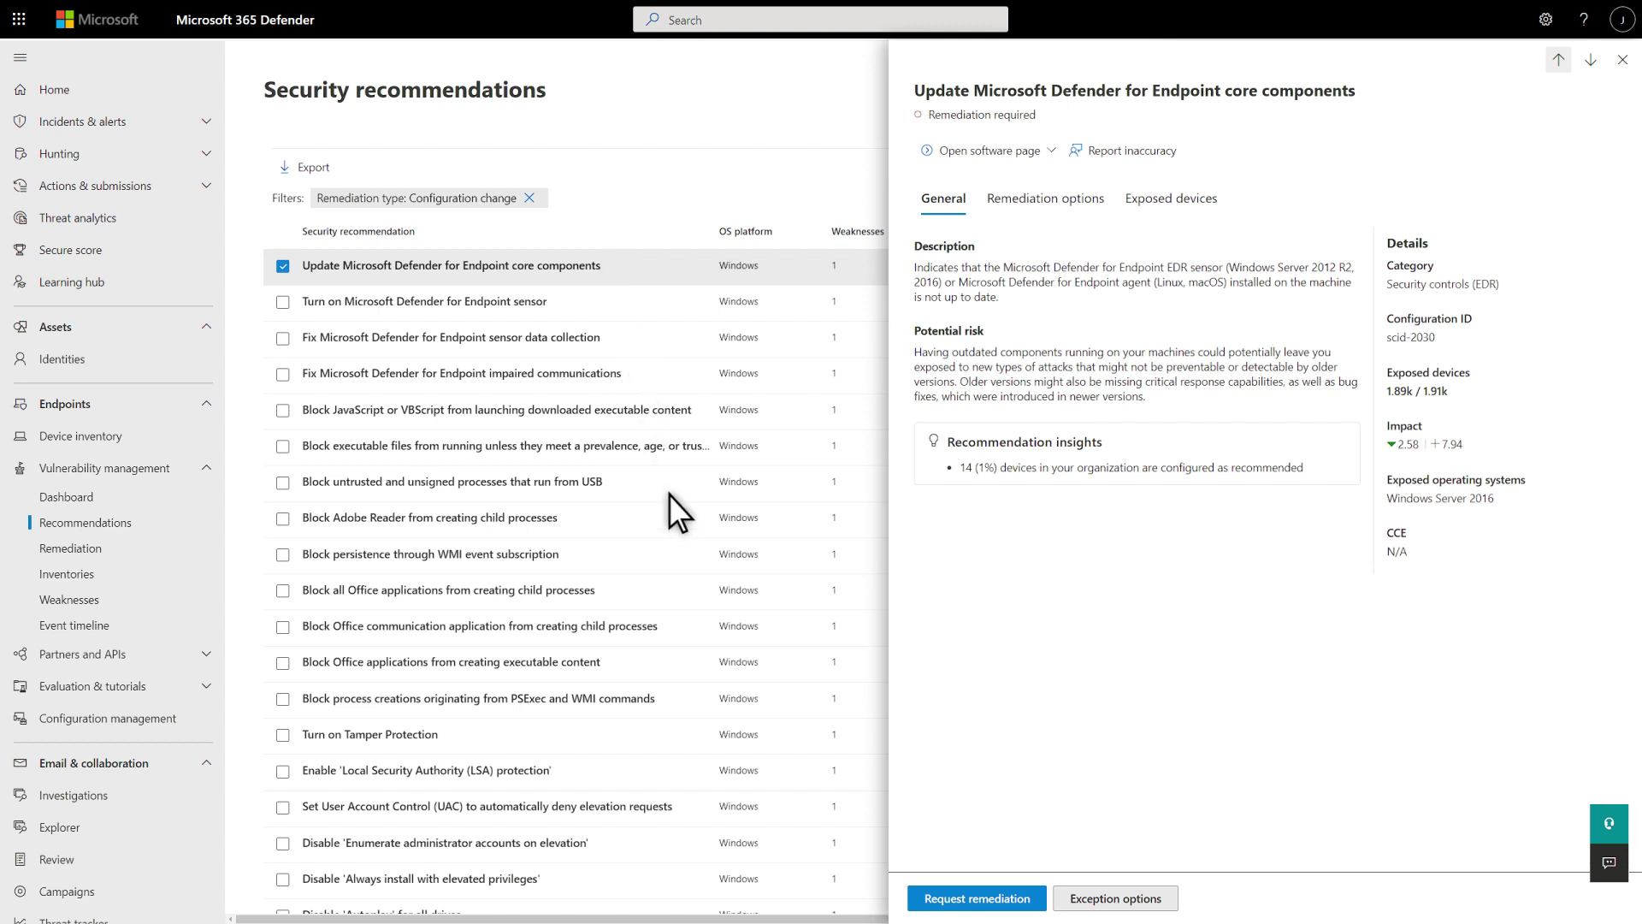
click(926, 905)
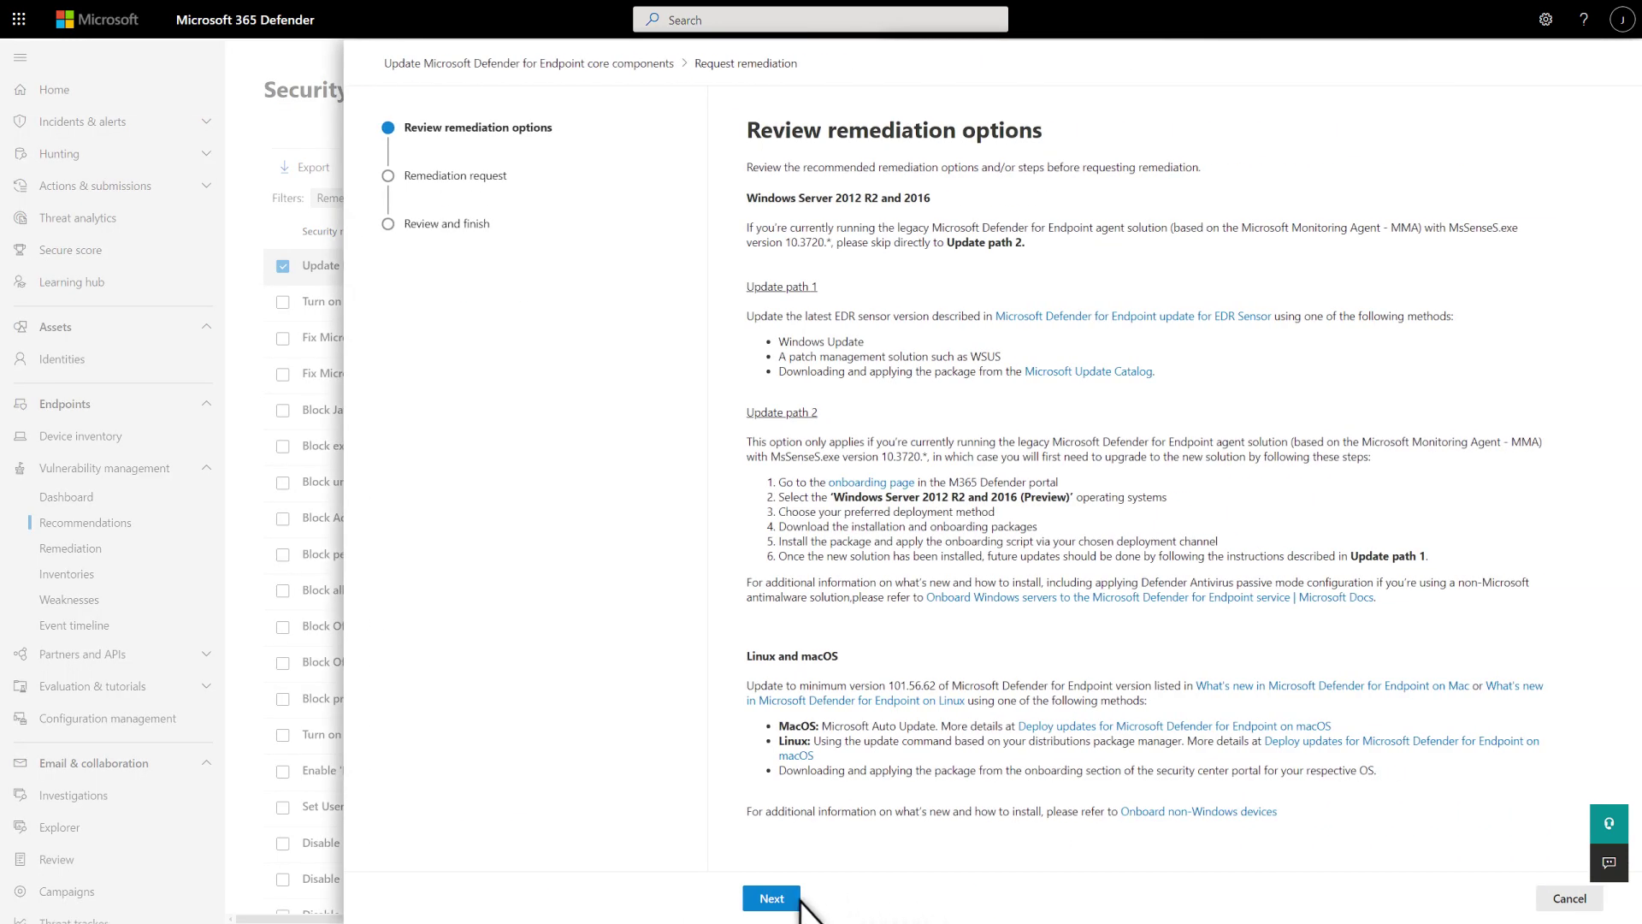
click(773, 900)
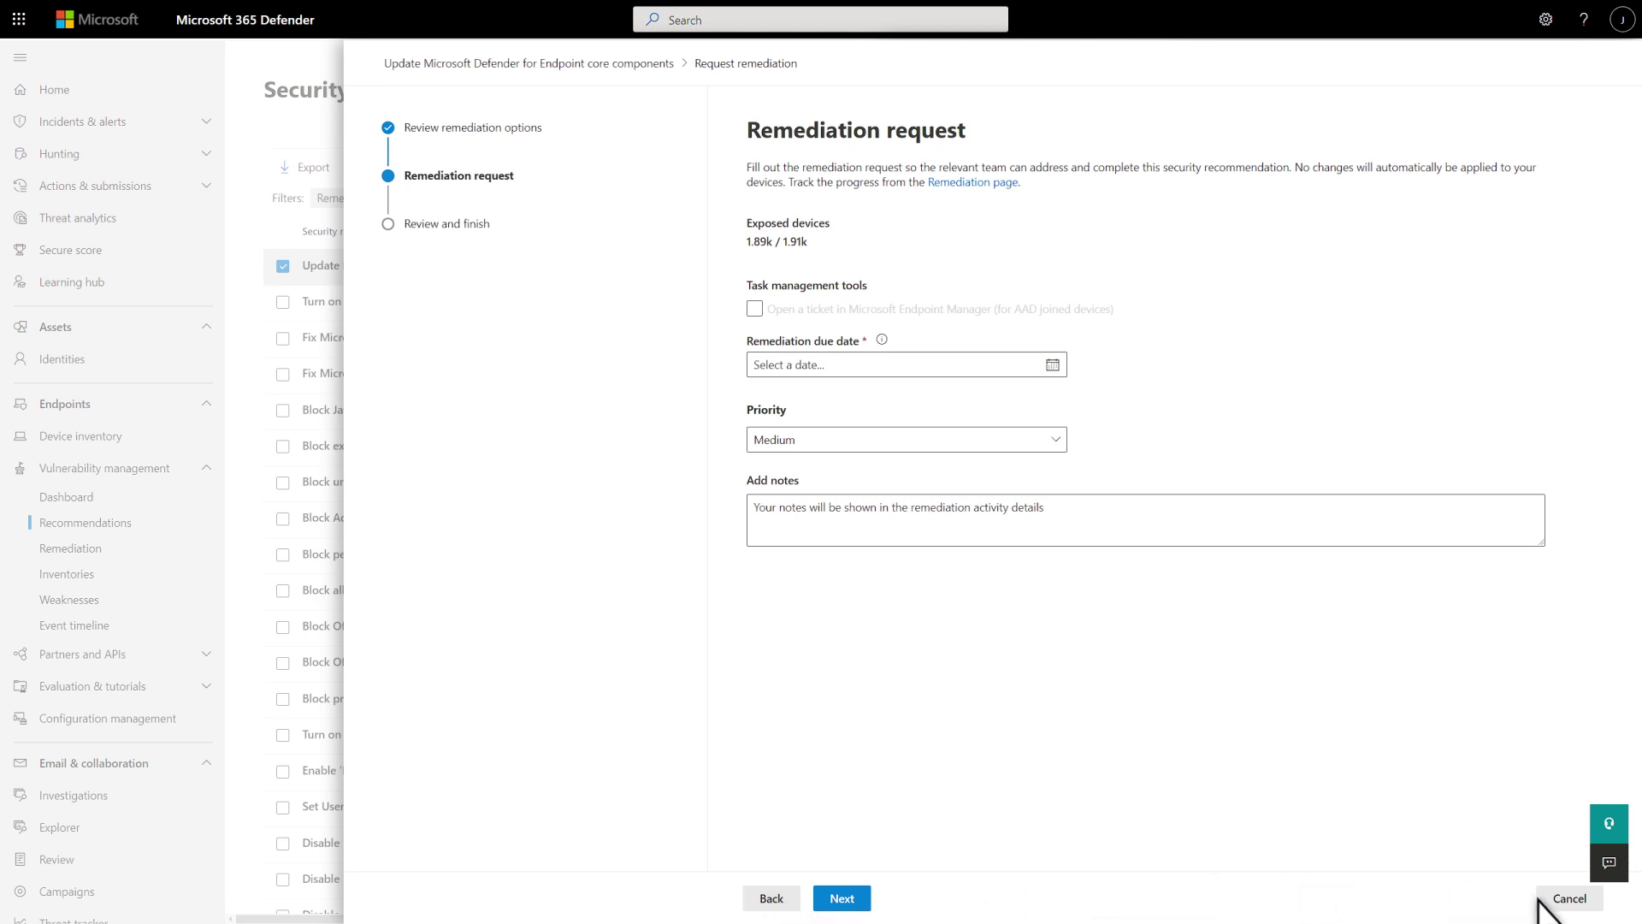
click(1569, 898)
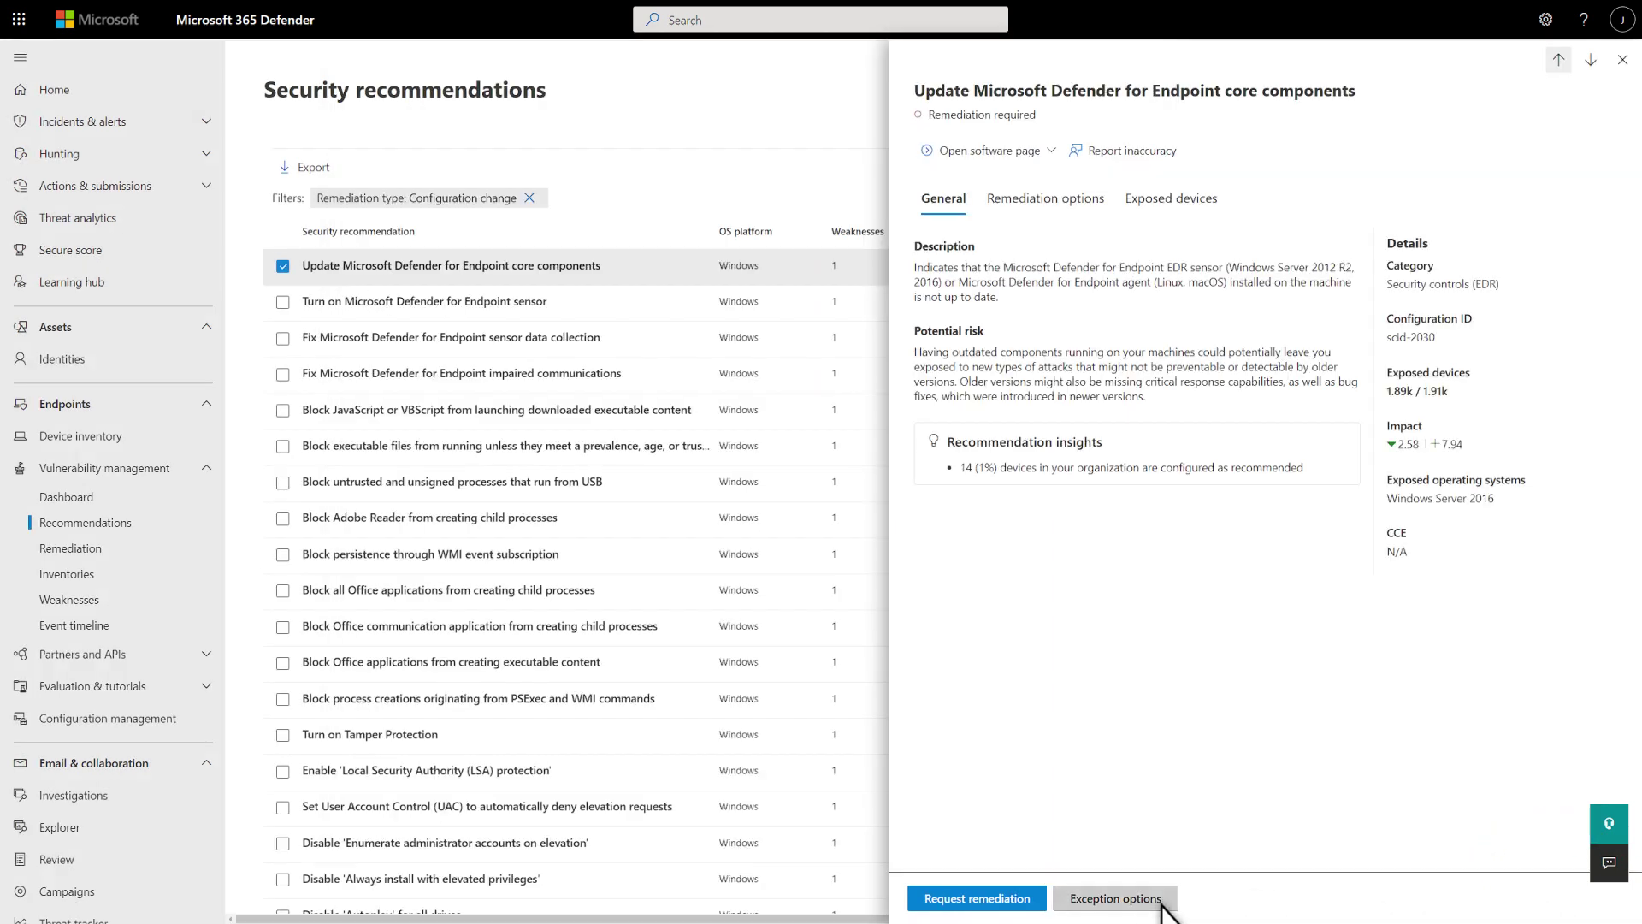
click(1138, 911)
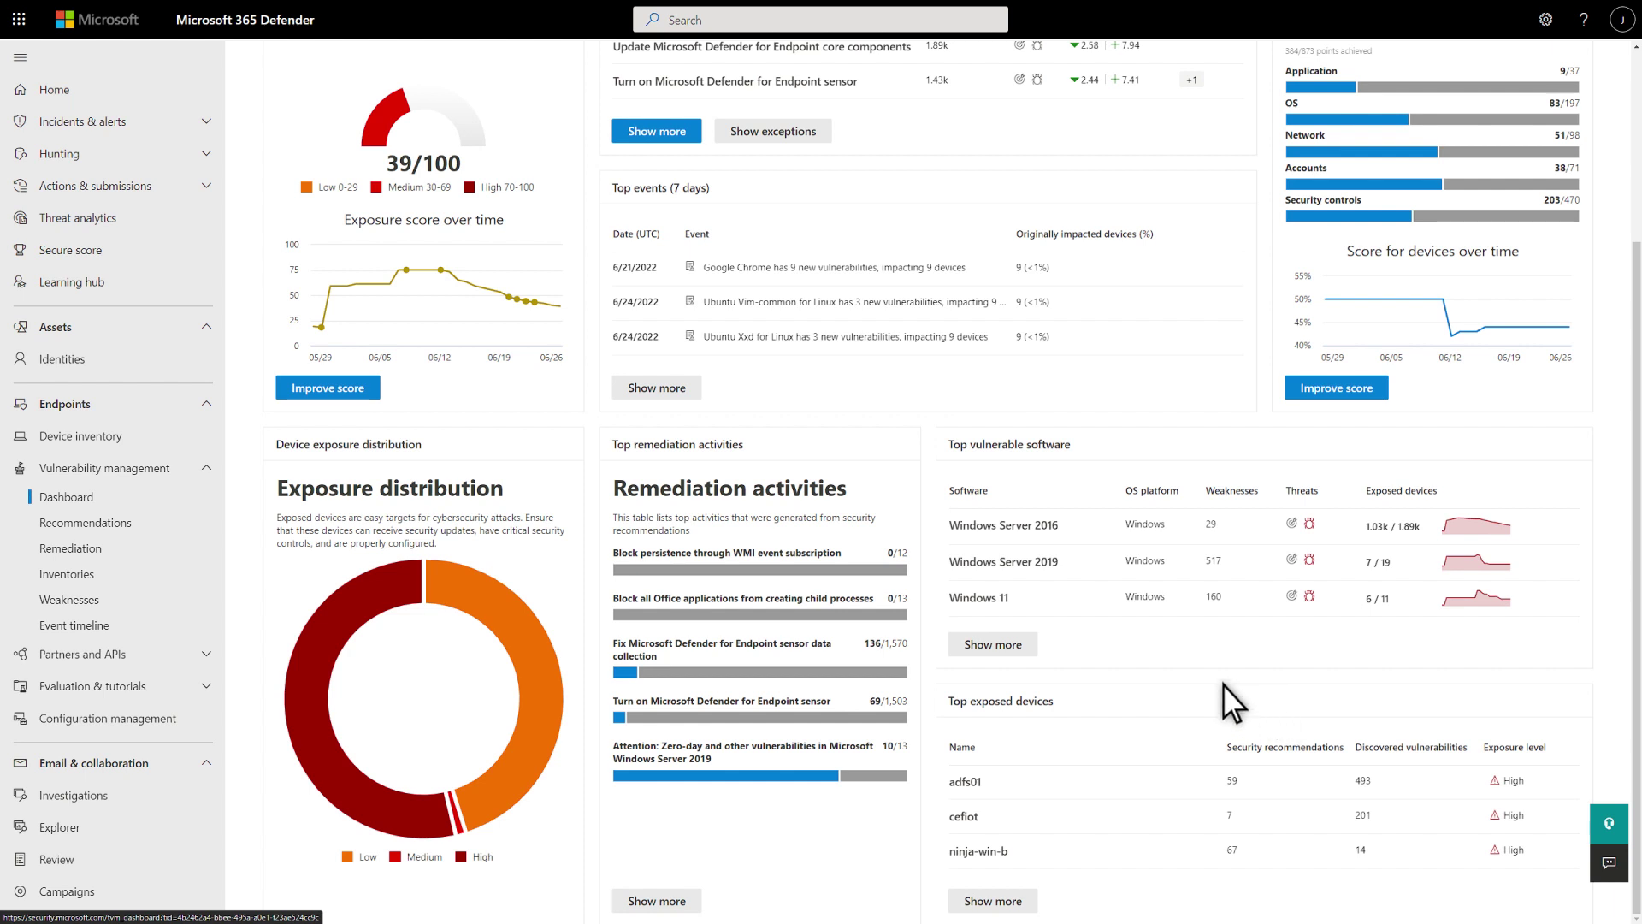
Step: Open the full inventory from Show more under the Top vulnerable software widget
click(959, 649)
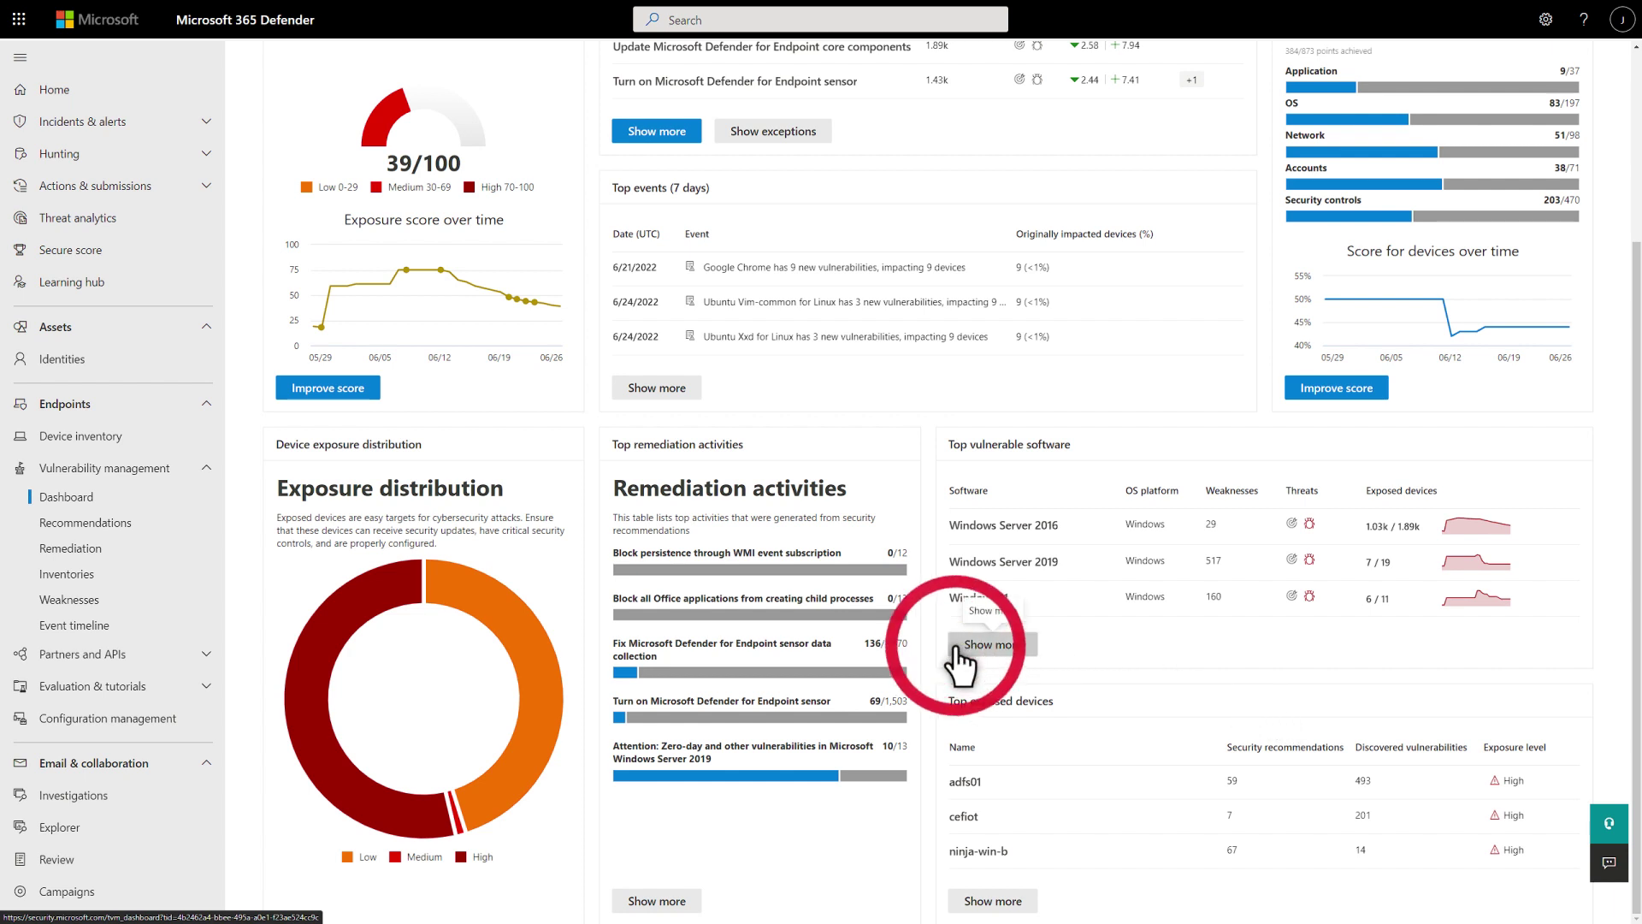